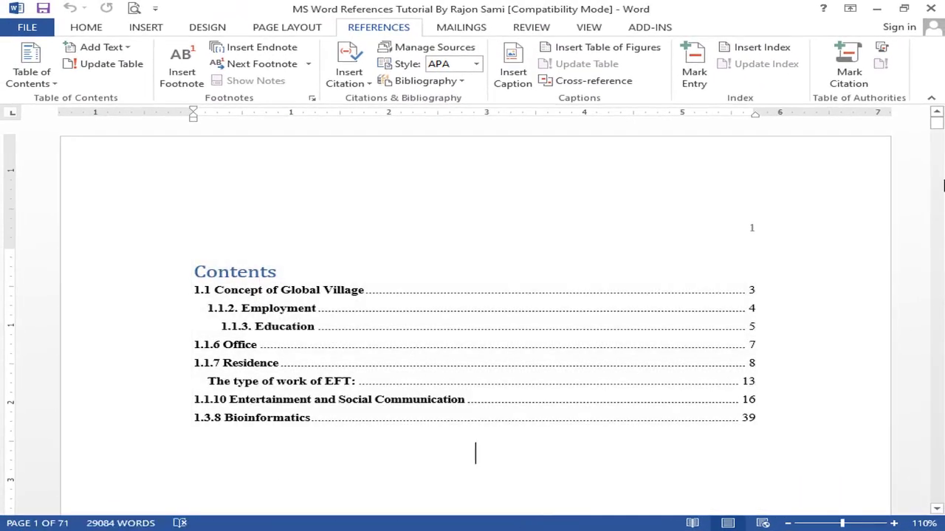
- Scroll to page 3 and place the cursor right after 'McLuhan' in 1.1 Concept of Global Village
{"action": "left_click_drag", "start_coordinate": [939, 129], "coordinate": [939, 134]}
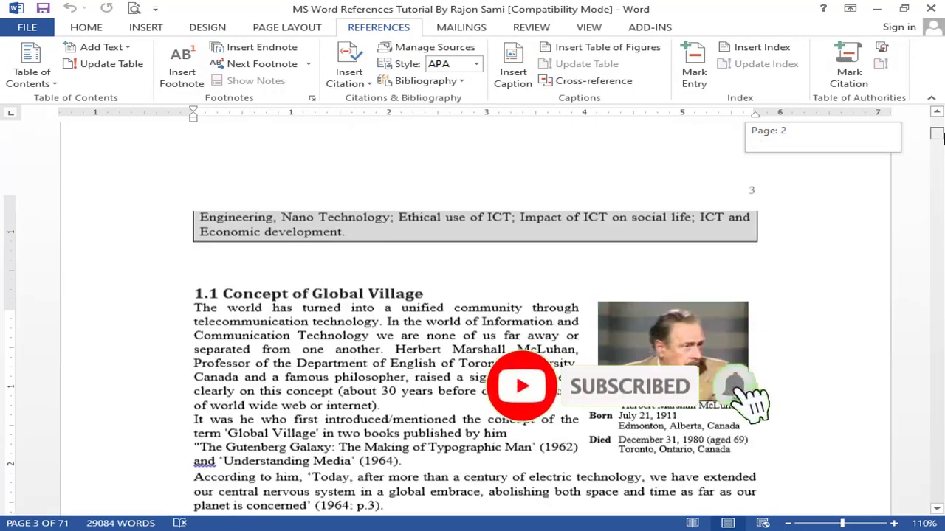
{"action": "left_click_drag", "start_coordinate": [939, 133], "coordinate": [939, 138]}
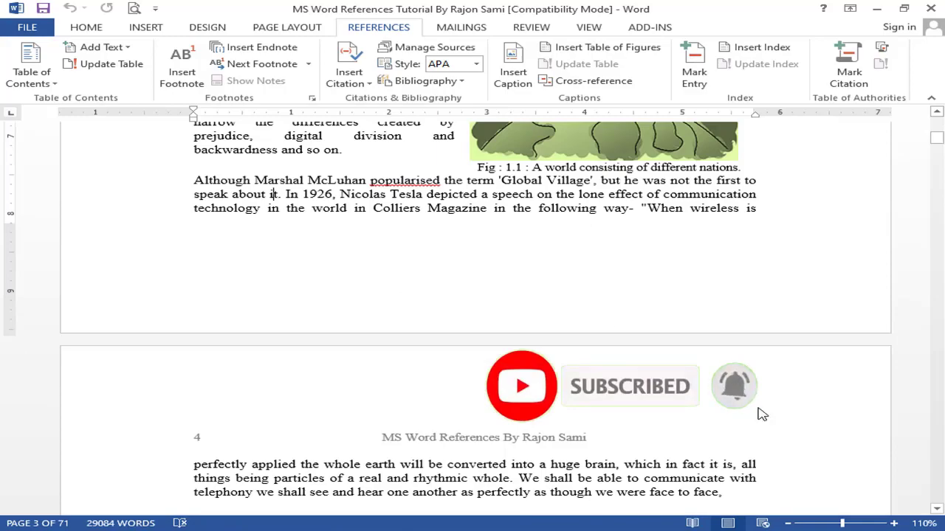
{"action": "left_click", "coordinate": [418, 136]}
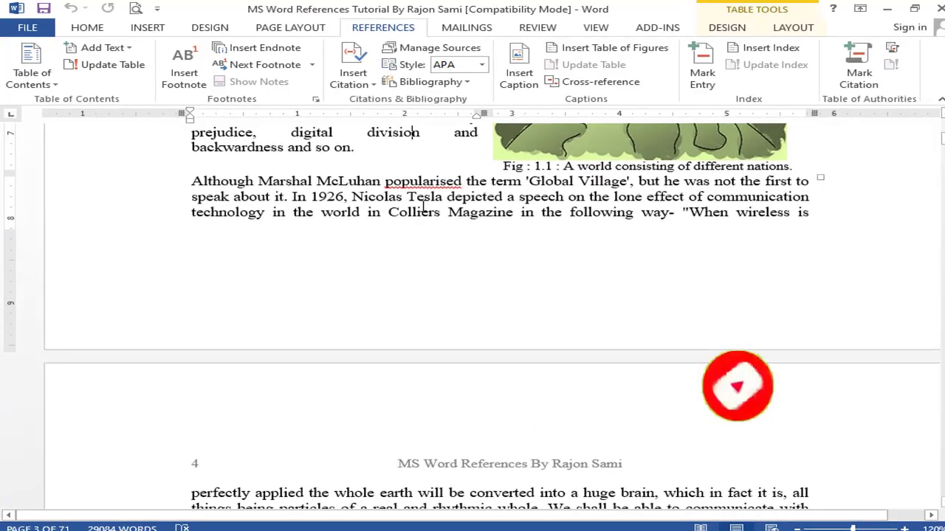
{"action": "scroll", "coordinate": [446, 219], "scroll_direction": "up", "scroll_amount": 10}
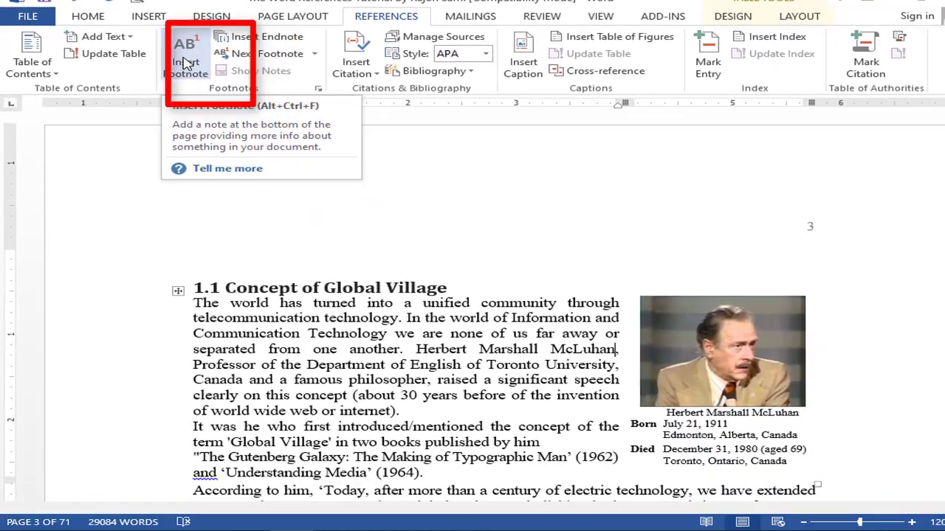
- Insert footnote 1 after McLuhan and paste the 1926 wireless 'huge brain' quotation into it
{"action": "left_click", "coordinate": [220, 76]}
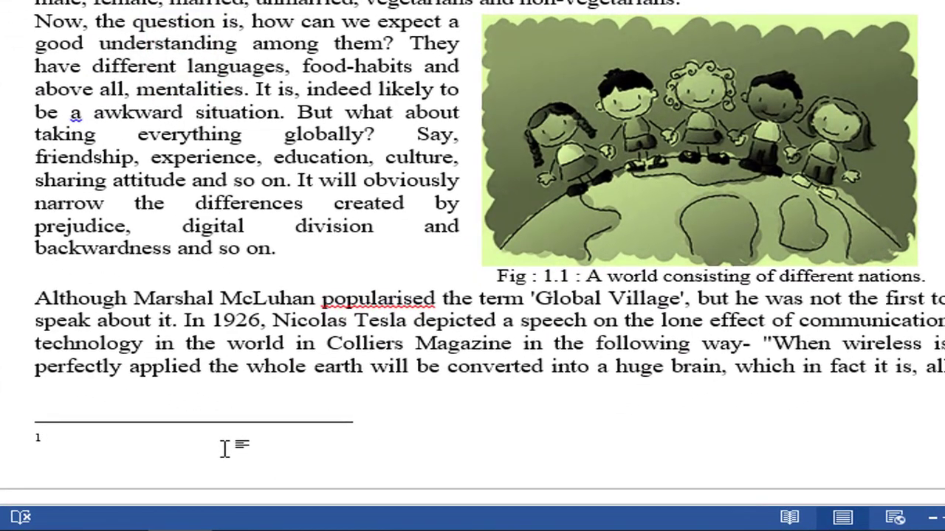
{"action": "type", "text": "jfsfsj"}
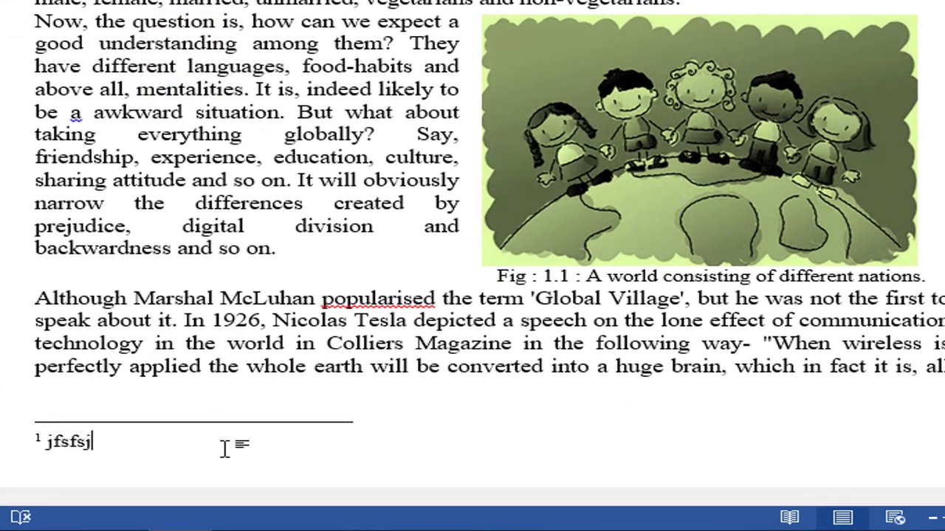
{"action": "type", "text": "f"}
{"action": "key", "text": "ctrl+v"}
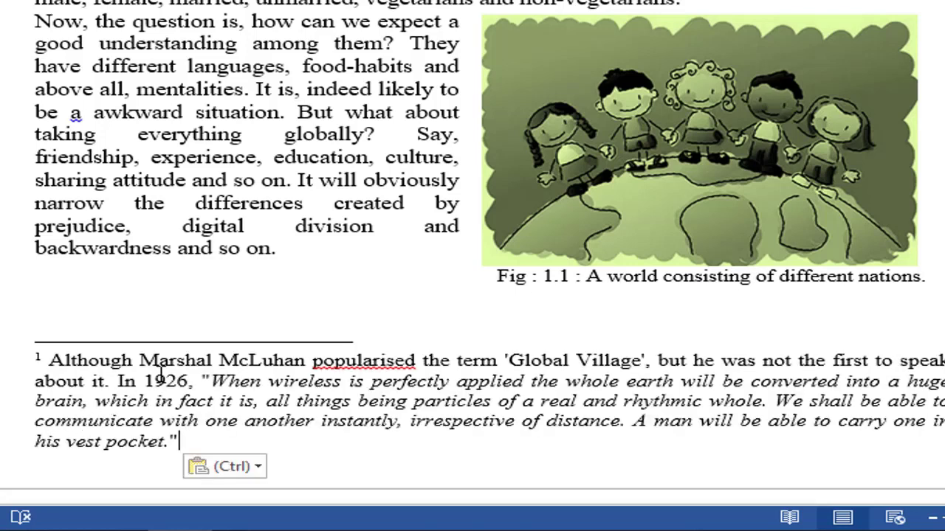
{"action": "left_click", "coordinate": [36, 363]}
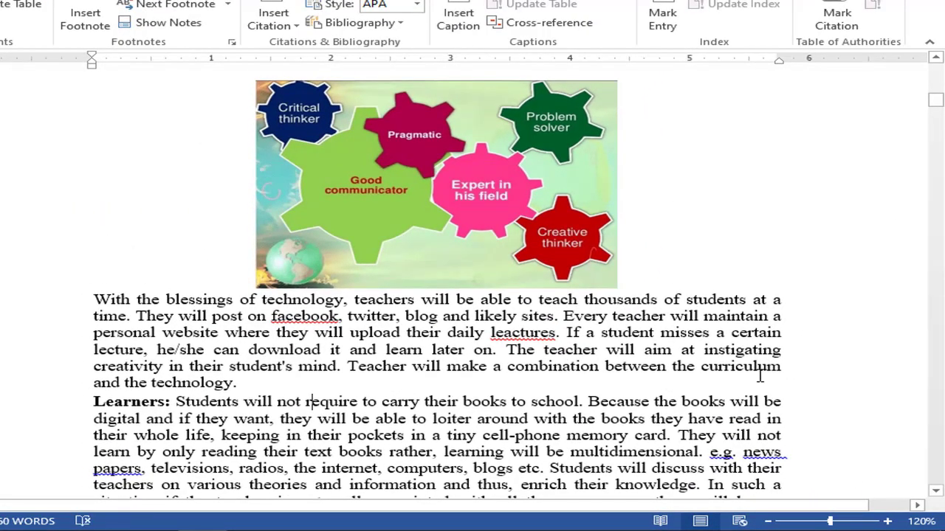
- Add footnote 2 after 'any place of the world' in 1.1.6 Office with text 'fsdfsf fsdf'
{"action": "scroll", "coordinate": [762, 375], "scroll_direction": "down", "scroll_amount": 7}
{"action": "scroll", "coordinate": [762, 375], "scroll_direction": "down", "scroll_amount": 5}
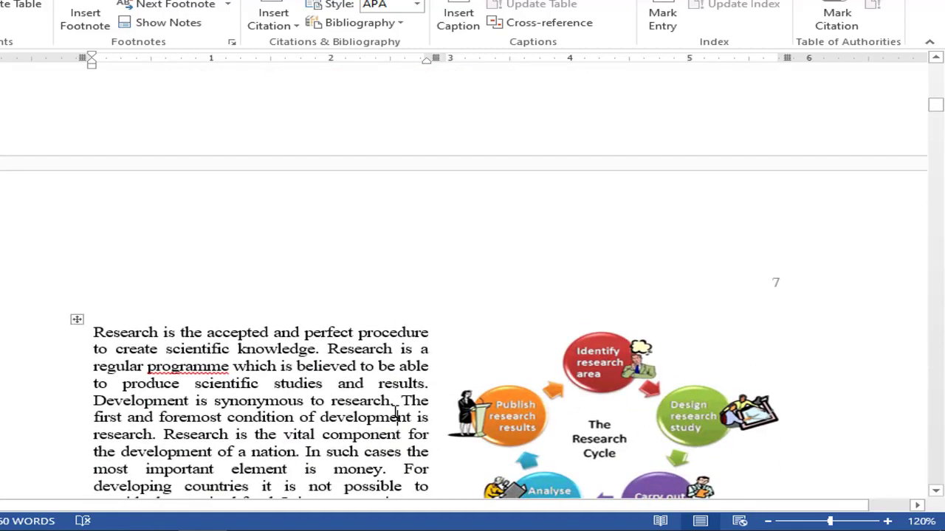
{"action": "scroll", "coordinate": [397, 412], "scroll_direction": "down", "scroll_amount": 8}
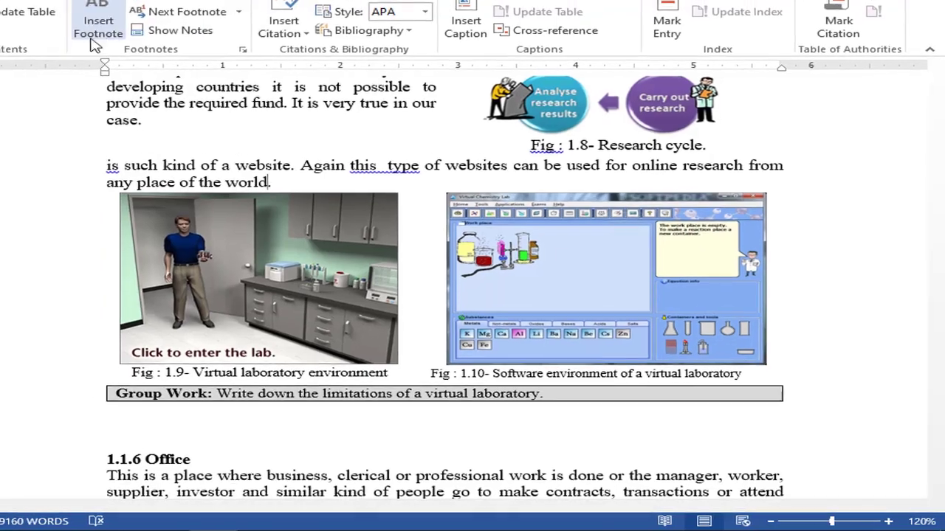
{"action": "left_click", "coordinate": [93, 37]}
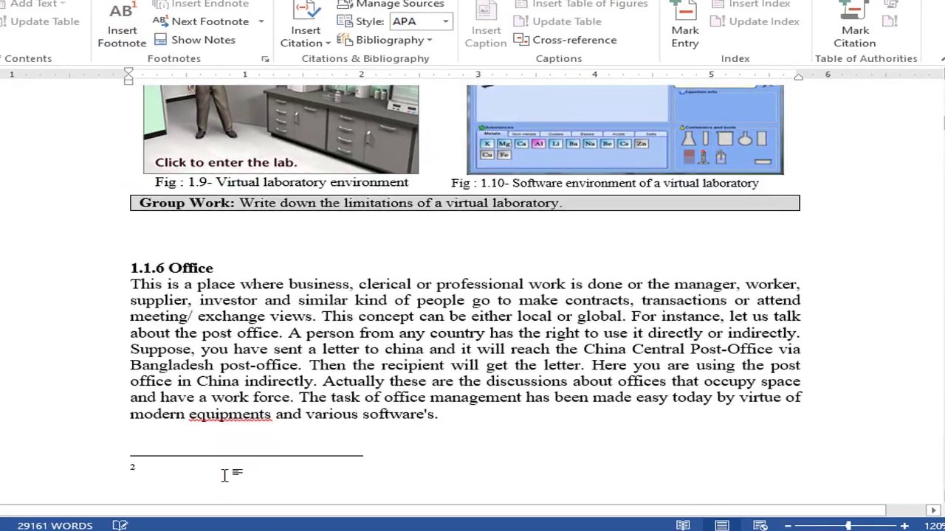
{"action": "type", "text": "fsdfsf f"}
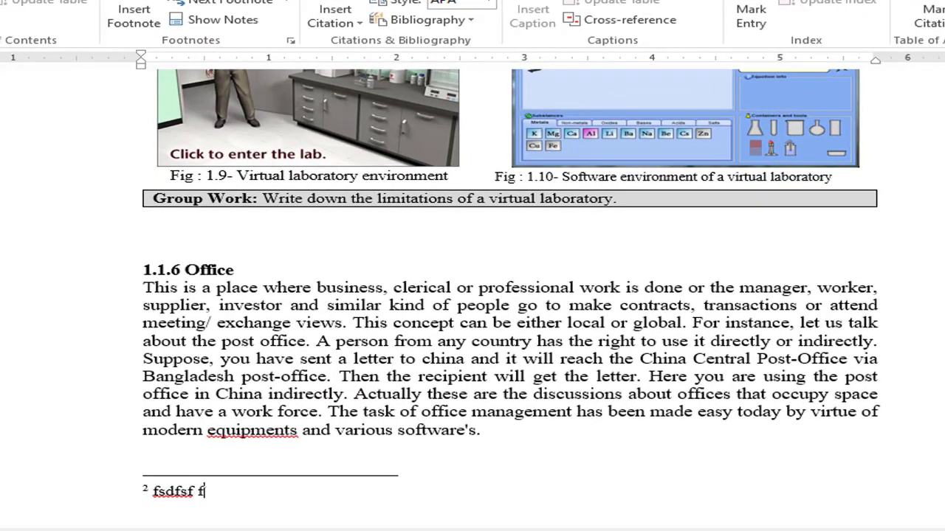
{"action": "type", "text": "sdf"}
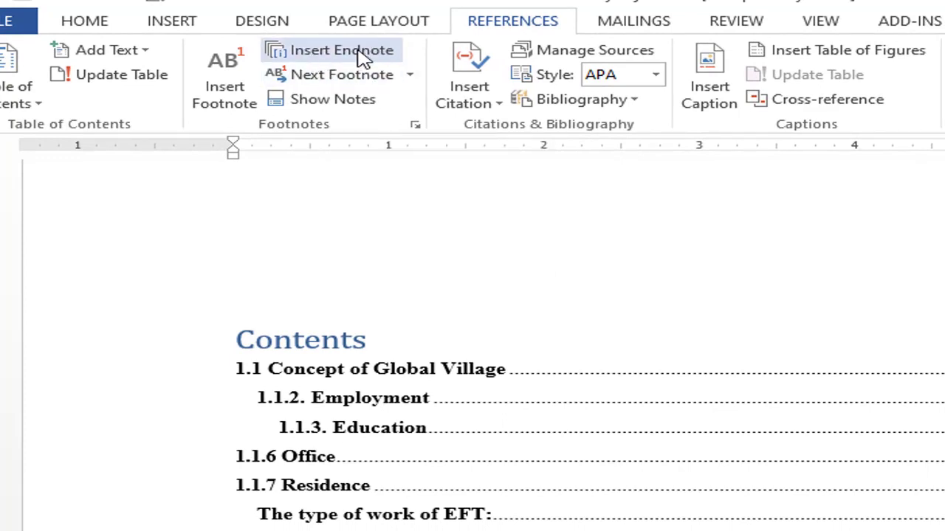
- Insert an endnote, paste the 1926 McLuhan quotation into it, and delete the stray placeholder word
{"action": "left_click", "coordinate": [359, 53]}
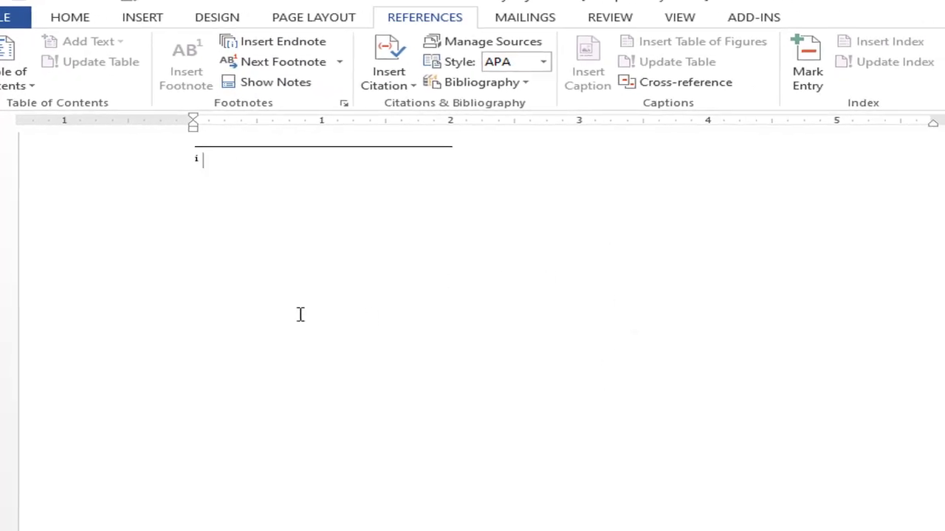
{"action": "scroll", "coordinate": [472, 295], "scroll_direction": "up", "scroll_amount": 5}
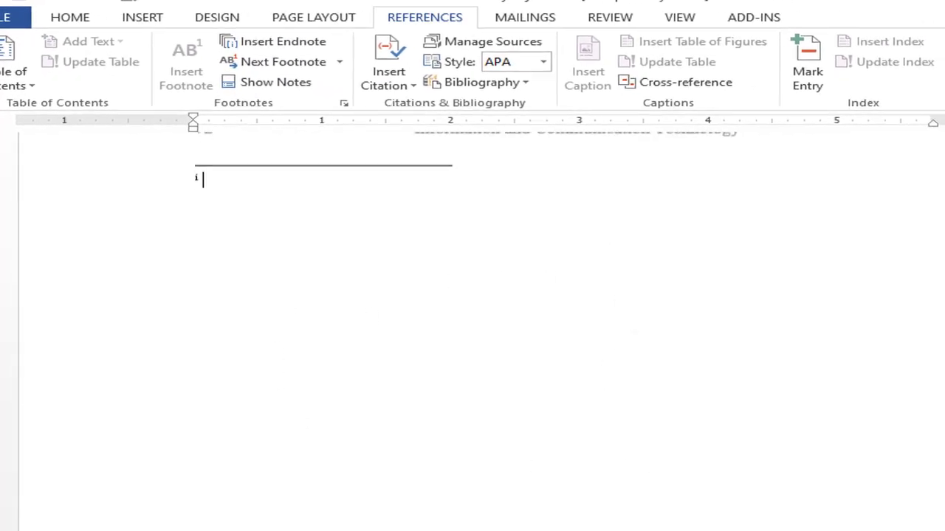
{"action": "scroll", "coordinate": [639, 329], "scroll_direction": "up", "scroll_amount": 2}
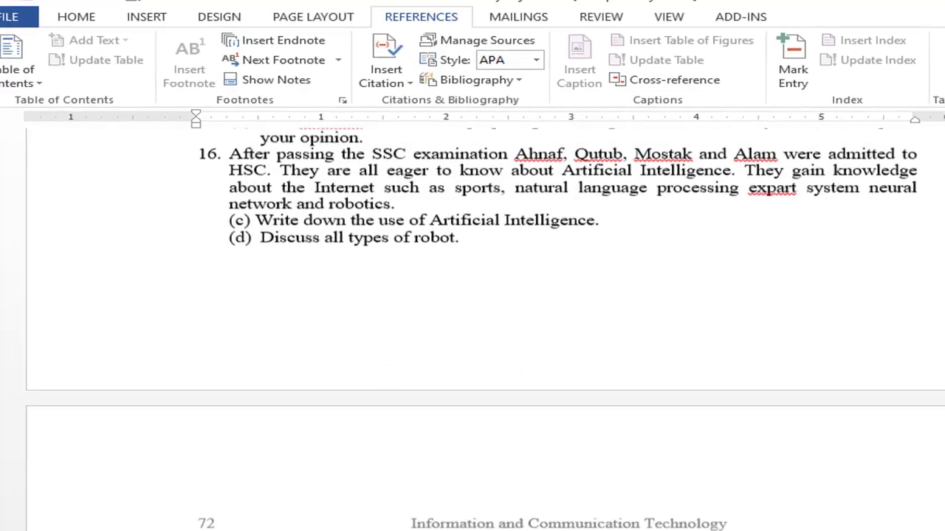
{"action": "scroll", "coordinate": [639, 329], "scroll_direction": "up", "scroll_amount": 1}
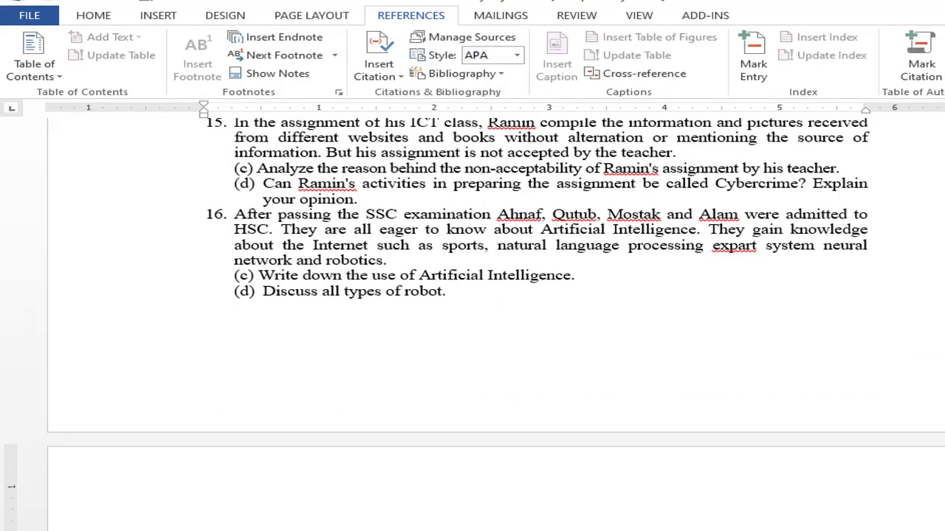
{"action": "scroll", "coordinate": [692, 485], "scroll_direction": "down", "scroll_amount": 2}
{"action": "scroll", "coordinate": [692, 486], "scroll_direction": "down", "scroll_amount": 3}
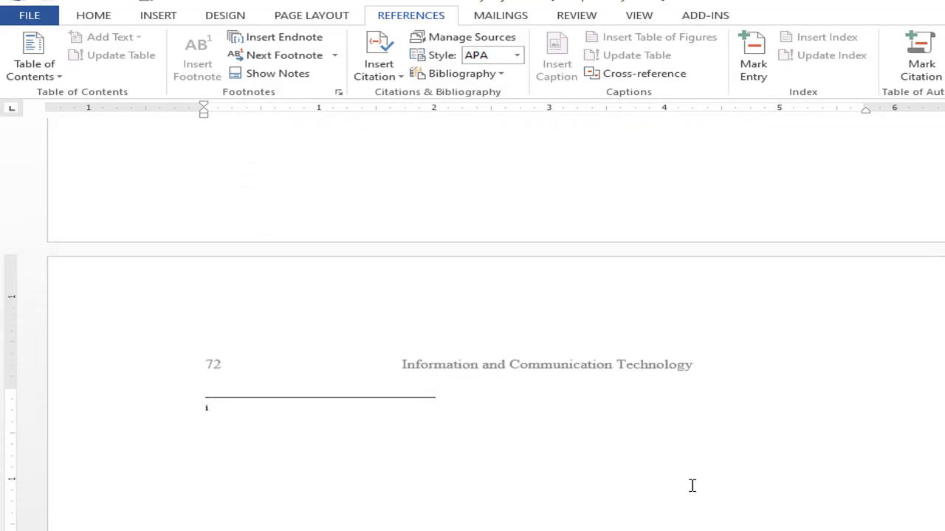
{"action": "type", "text": "Although Marshal McLuhan popularised the term 'Global Village', but he was not the first to speak about it. In 1926, \"When wireless is perfectly applied the whole earth will be converted into a huge brain, which in fact it is, all things being particles of a real and rhythmic whole. We shall be able to communicate with one another instantly, irrespective of distance. A man will be able to carry one in his vest pocket.\""}
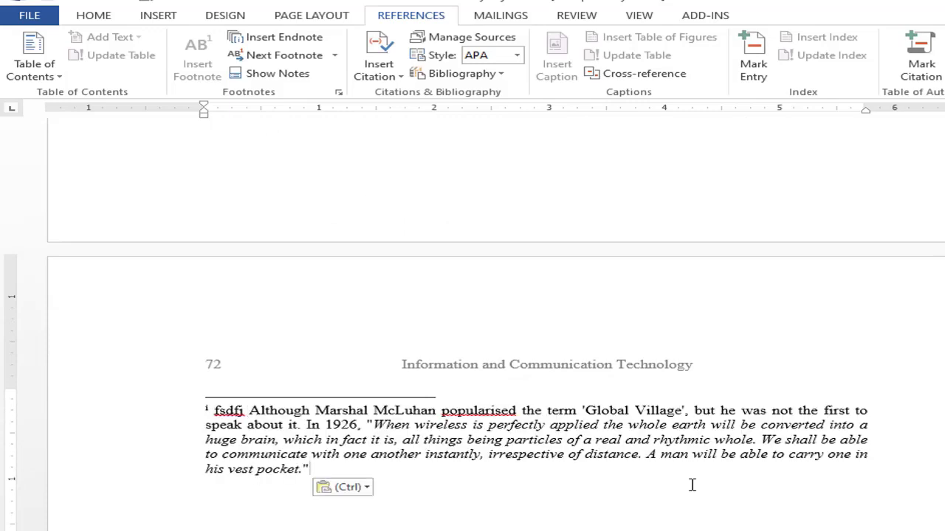
{"action": "double_click", "coordinate": [245, 408]}
{"action": "key", "text": "Delete"}
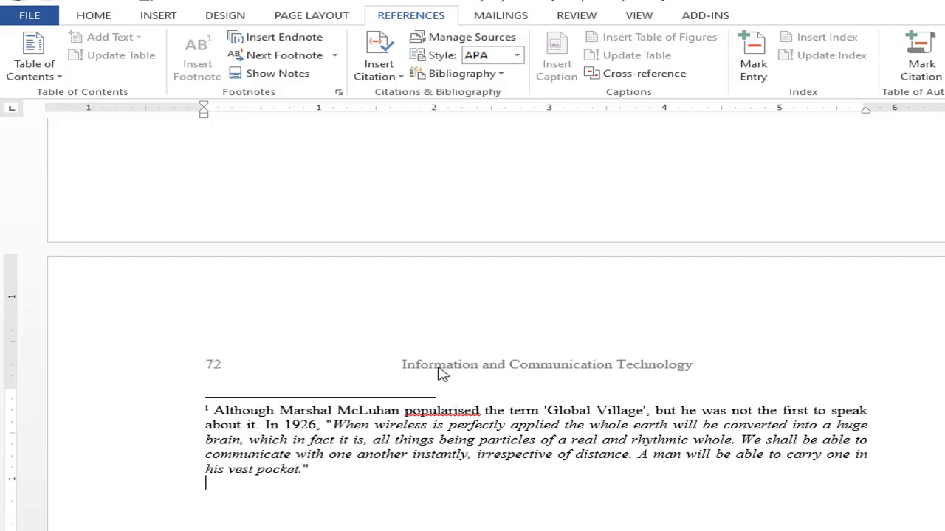
- Undo the extra endnote line and return to the start of the document
{"action": "left_click", "coordinate": [288, 37]}
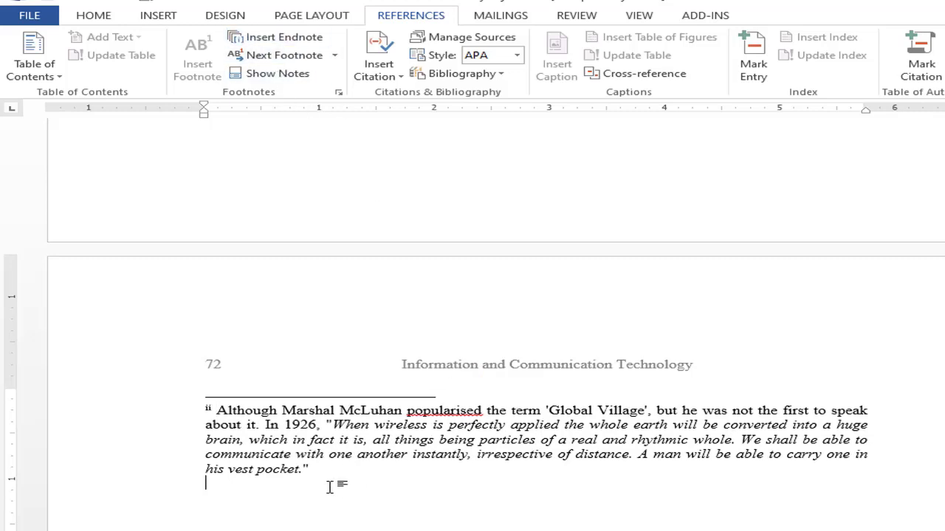
{"action": "type", "text": "sdfsdf"}
{"action": "key", "text": "ctrl+z"}
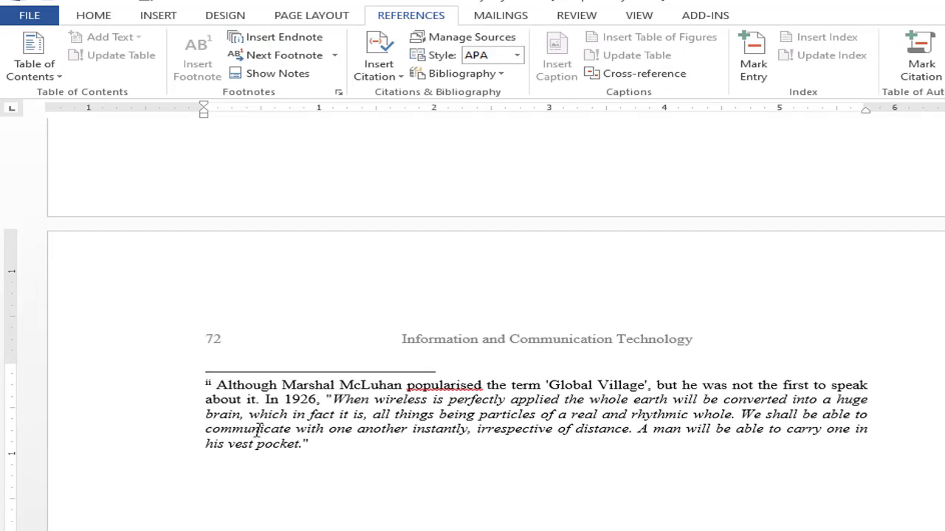
{"action": "scroll", "coordinate": [257, 400], "scroll_direction": "up", "scroll_amount": 1}
{"action": "key", "text": "ctrl+Home"}
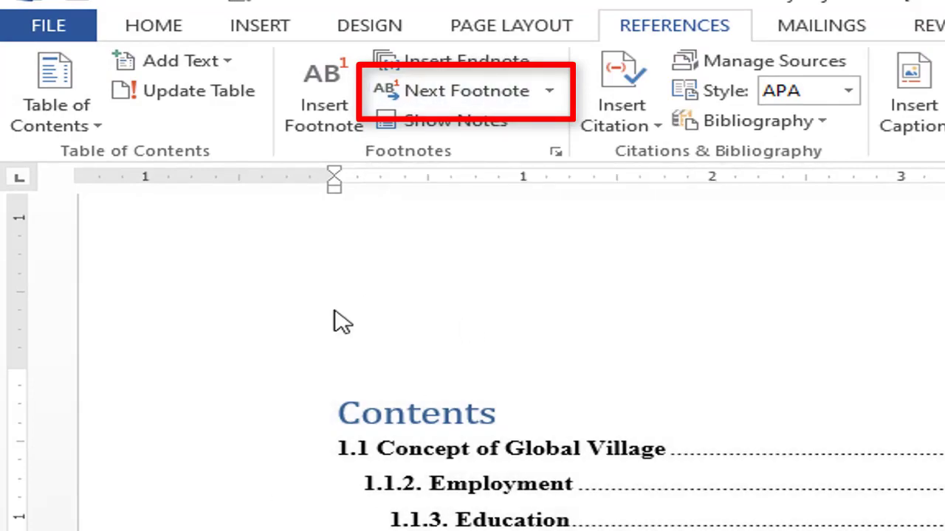
- Use Next Footnote to move from McLuhan's footnote 1 on to footnote 2 after 'world'
{"action": "left_click", "coordinate": [553, 94]}
{"action": "left_click", "coordinate": [497, 251]}
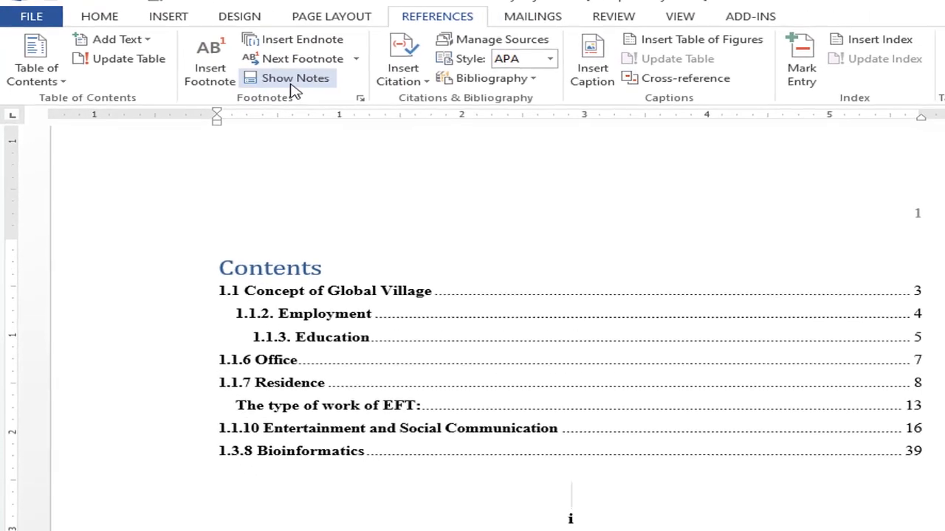
{"action": "left_click", "coordinate": [306, 62]}
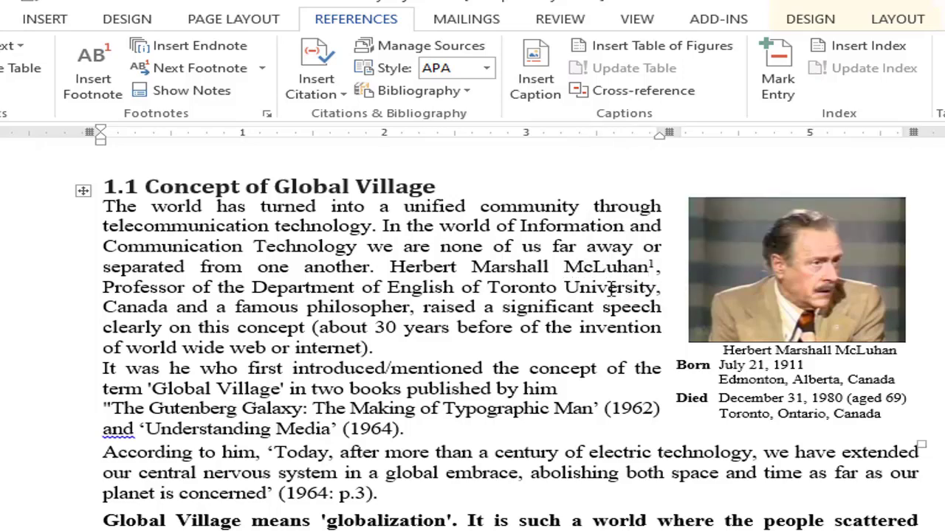
{"action": "left_click", "coordinate": [190, 67]}
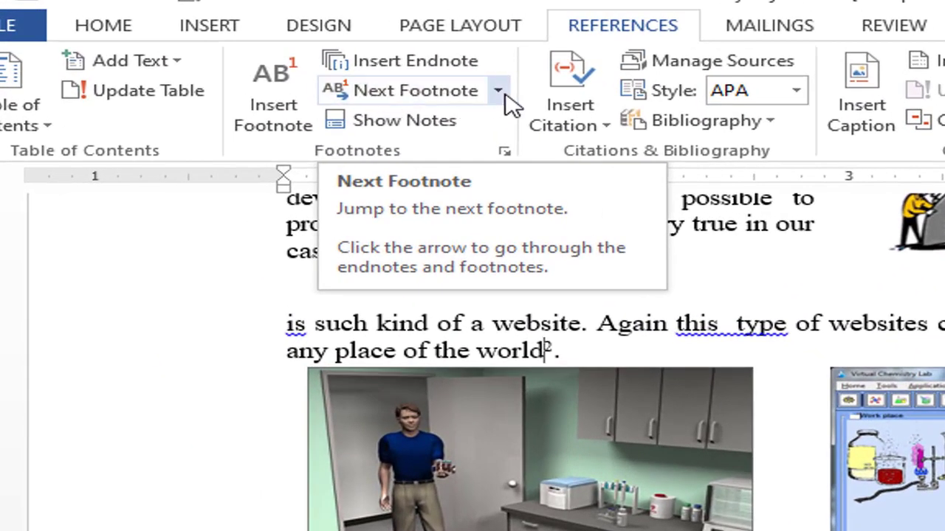
- Go back to McLuhan's footnote 1 with Previous Footnote, then jump to the next endnote
{"action": "left_click", "coordinate": [491, 92]}
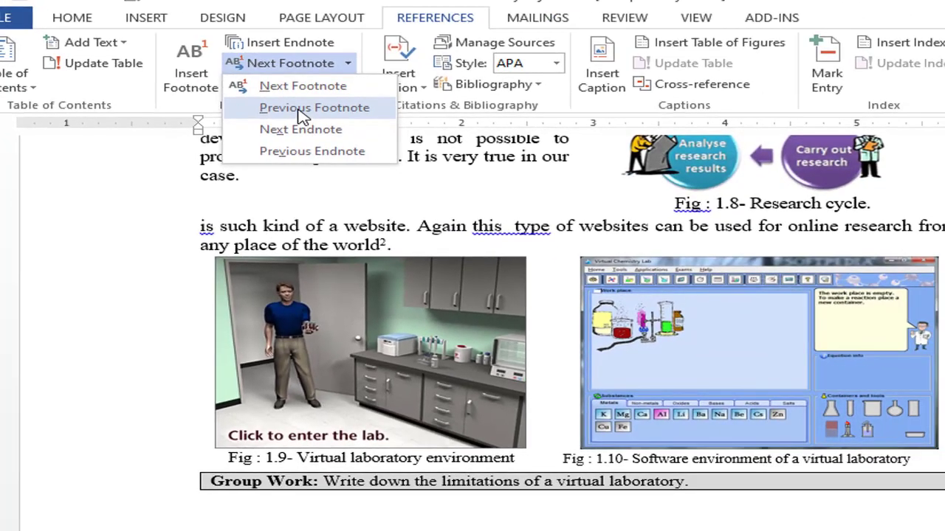
{"action": "left_click", "coordinate": [301, 111]}
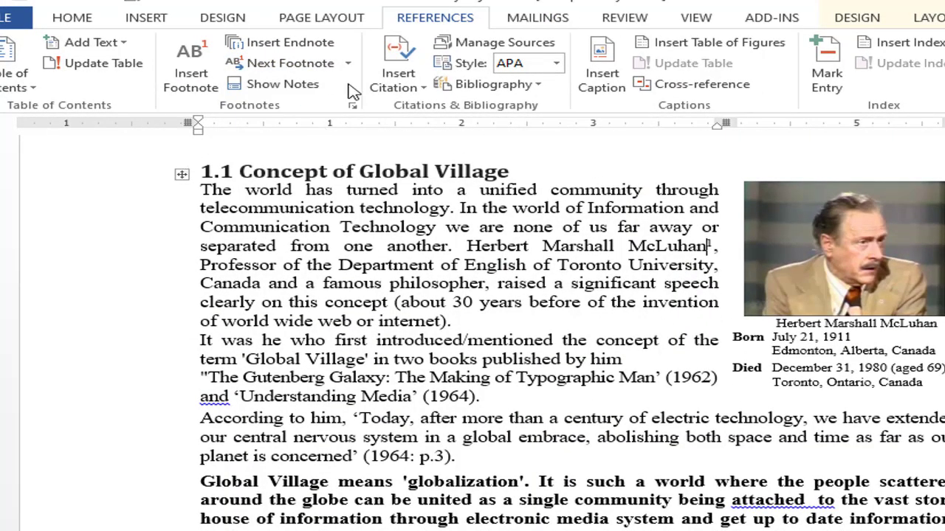
{"action": "left_click", "coordinate": [348, 64]}
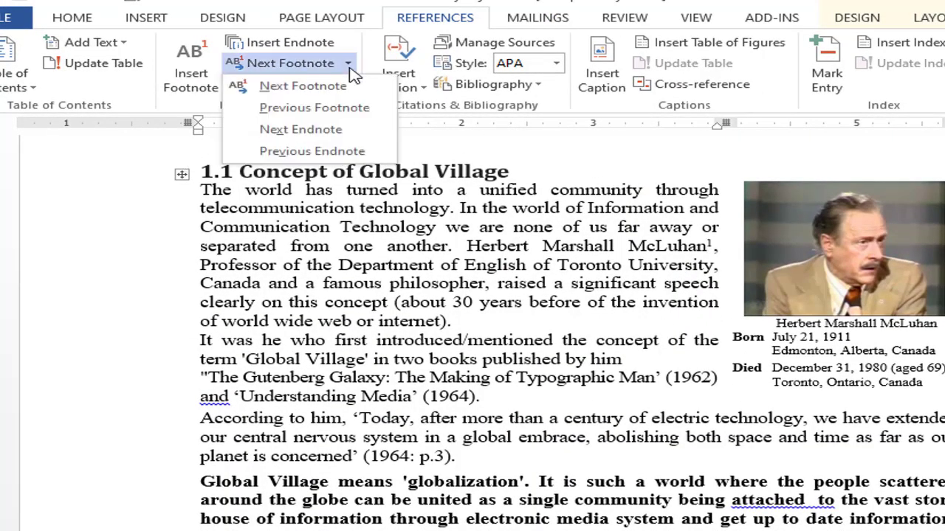
{"action": "left_click", "coordinate": [336, 133]}
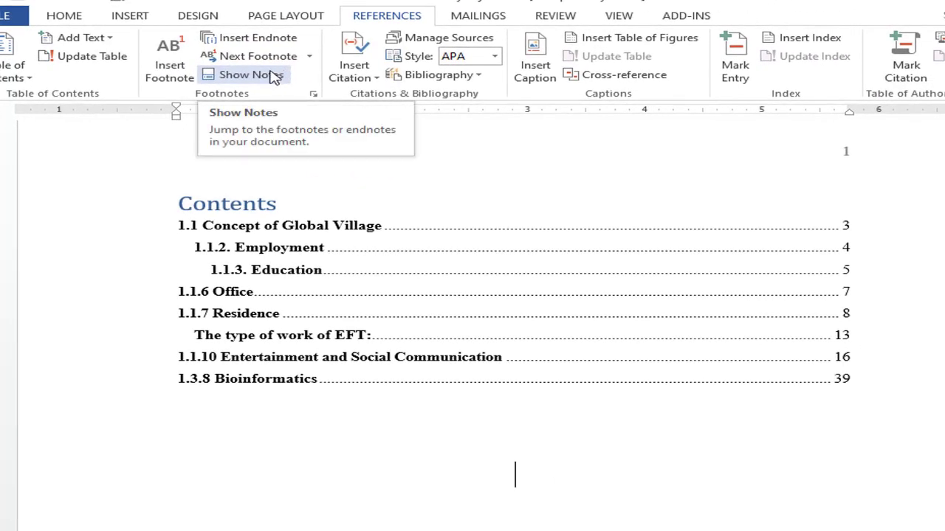
- Show the notes area and select the full text of footnote 1
{"action": "left_click", "coordinate": [229, 76]}
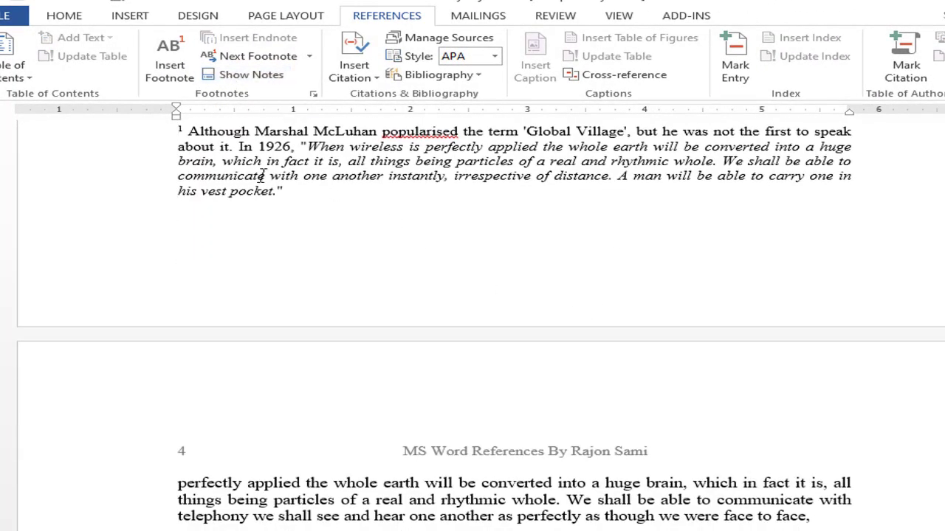
{"action": "left_click_drag", "start_coordinate": [174, 146], "coordinate": [292, 192]}
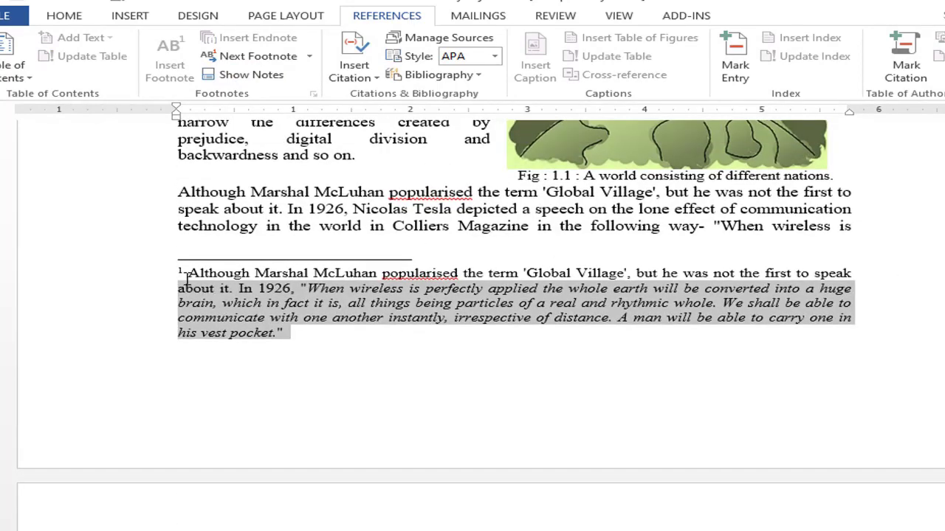
{"action": "left_click_drag", "start_coordinate": [155, 279], "coordinate": [295, 336]}
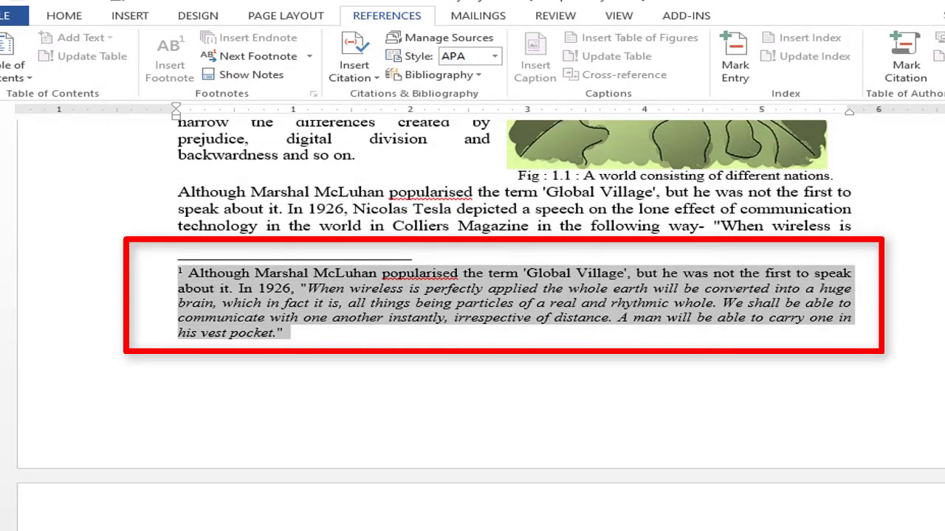
- Return to page 3 and click into 'McLuhan' where footnote 1 is referenced
{"action": "scroll", "coordinate": [753, 214], "scroll_direction": "up", "scroll_amount": 4}
{"action": "scroll", "coordinate": [753, 214], "scroll_direction": "up", "scroll_amount": 7}
{"action": "scroll", "coordinate": [753, 214], "scroll_direction": "up", "scroll_amount": 3}
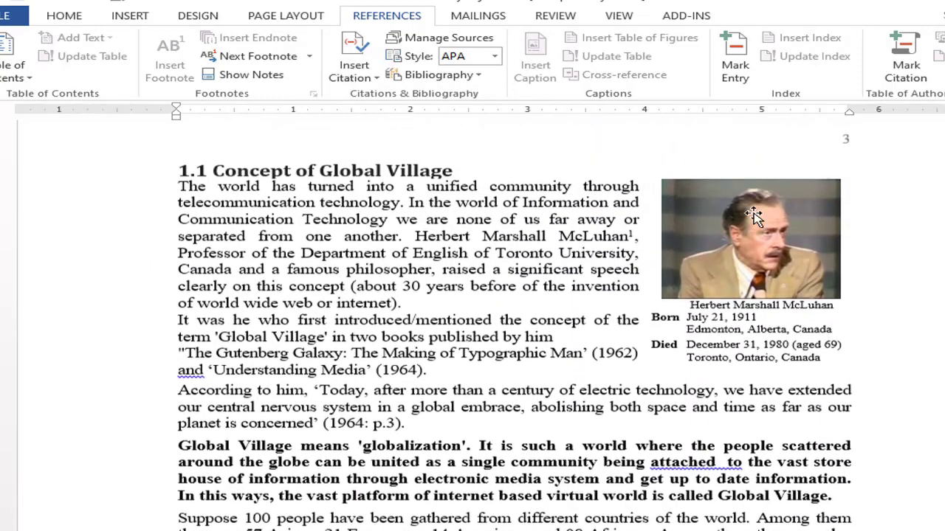
{"action": "left_click", "coordinate": [596, 240]}
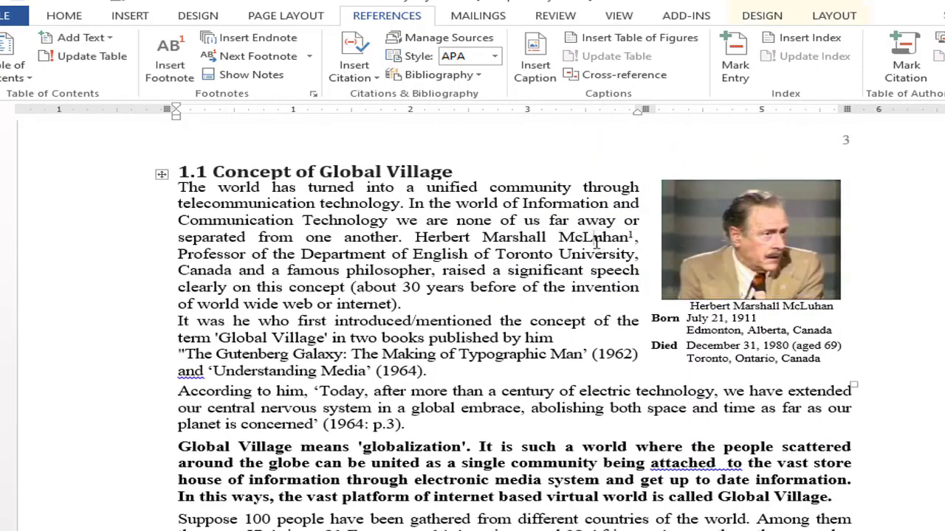
{"action": "scroll", "coordinate": [515, 325], "scroll_direction": "down", "scroll_amount": 1}
{"action": "scroll", "coordinate": [514, 325], "scroll_direction": "down", "scroll_amount": 3}
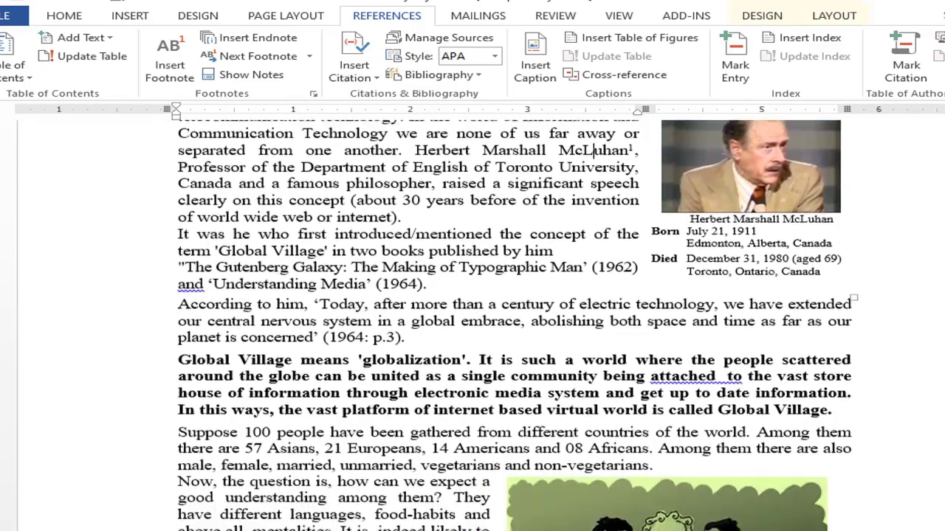
{"action": "scroll", "coordinate": [515, 325], "scroll_direction": "down", "scroll_amount": 3}
{"action": "scroll", "coordinate": [590, 147], "scroll_direction": "up", "scroll_amount": 4}
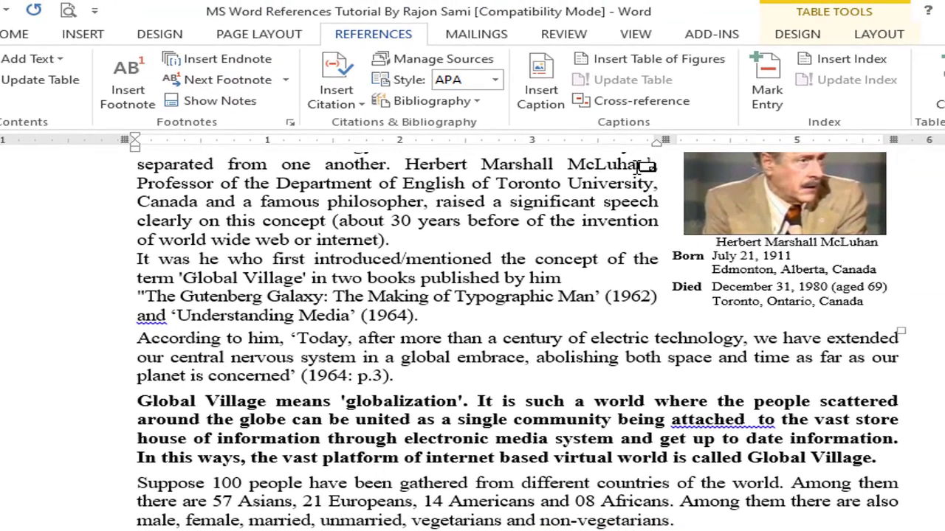
- Bring the texts of footnotes 1 and 2 into view, then jump back to the Contents page
{"action": "mouse_move", "coordinate": [644, 162]}
{"action": "left_click", "coordinate": [234, 101]}
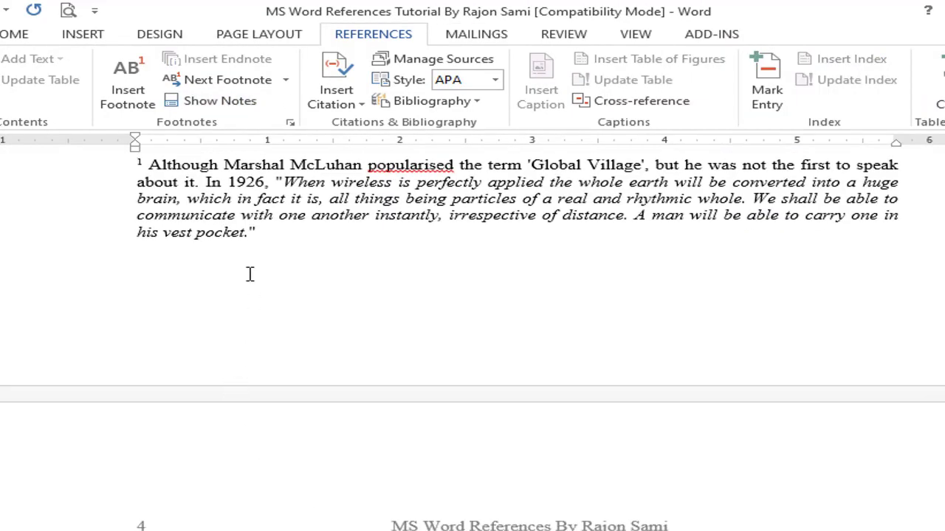
{"action": "left_click", "coordinate": [218, 83]}
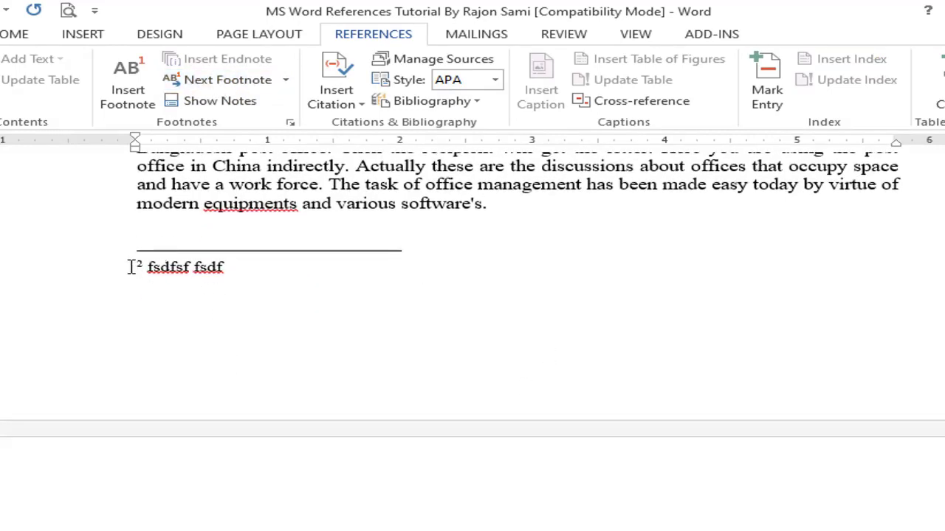
{"action": "key", "text": "ctrl+Home"}
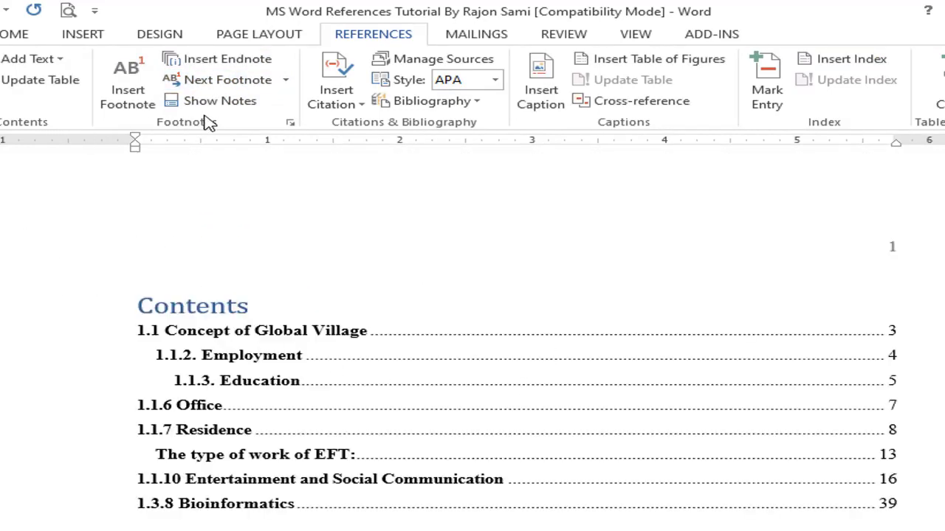